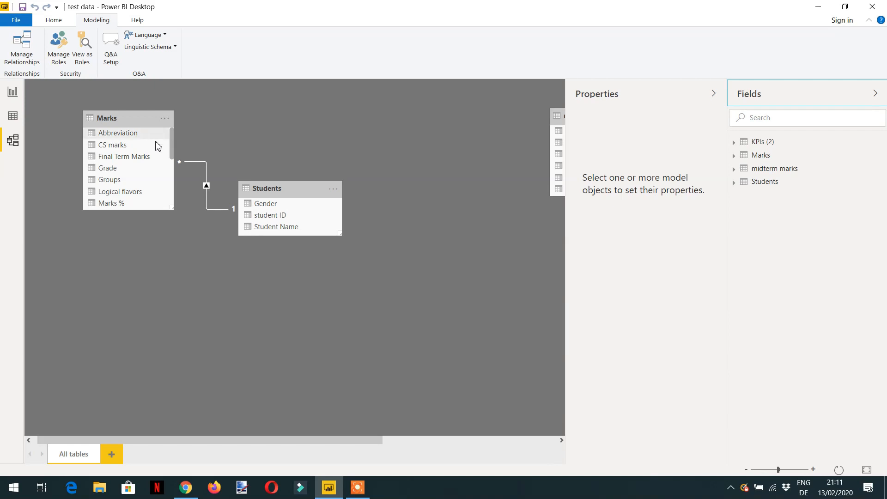
Add the Total obtained marks measure to the student table in the report and display the measure's formula.
left_click(12, 92)
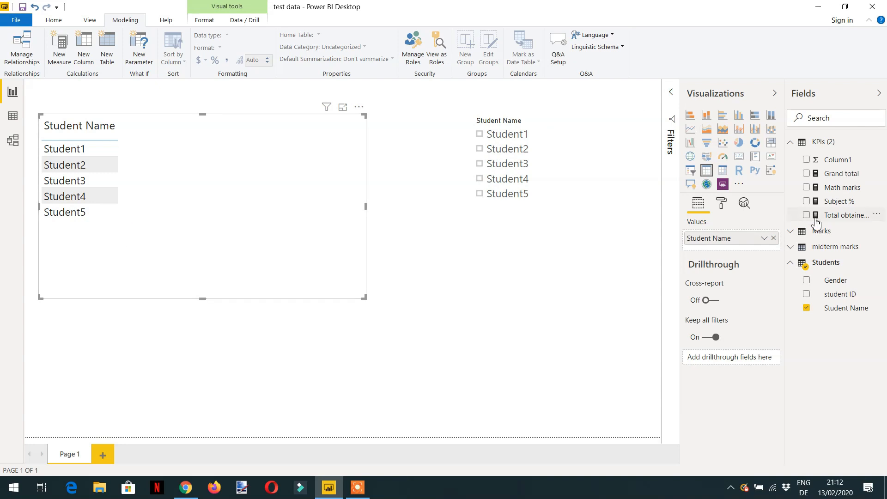
left_click_drag(844, 222, 212, 211)
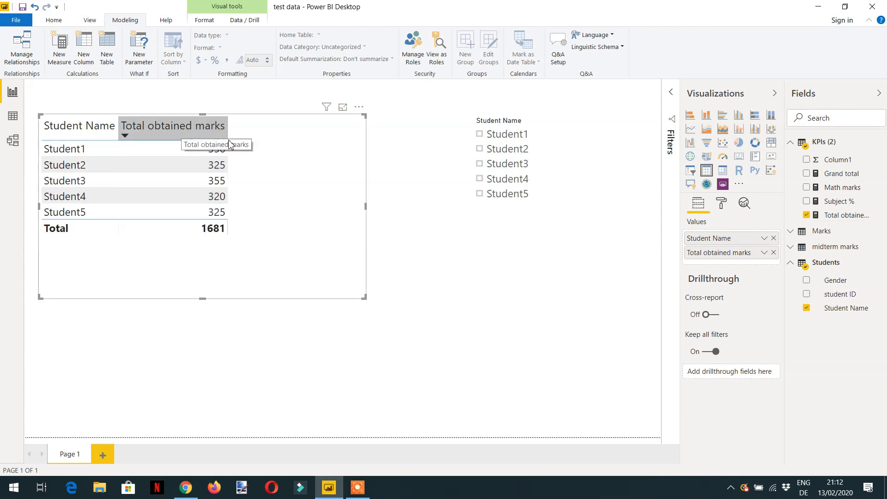
left_click(850, 218)
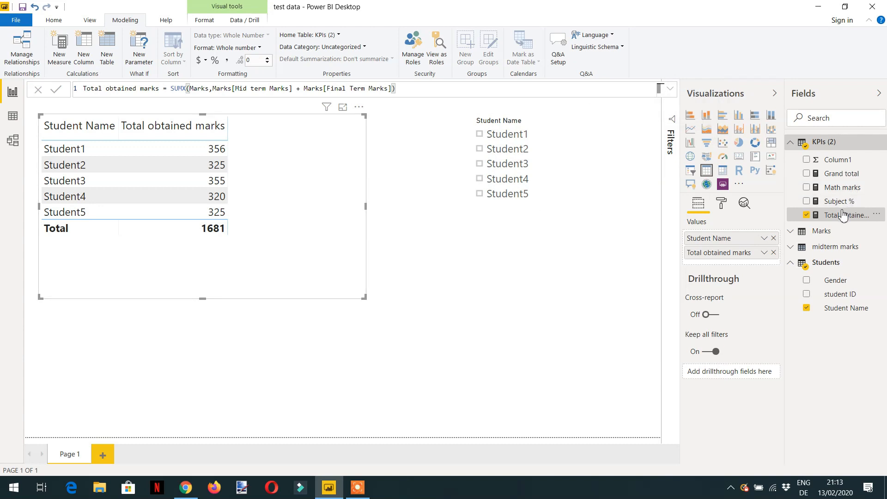
Create a measure in the KPIs (2) table named Grand total marks, starting its formula with CALCULATE([Total obtained marks].
left_click(829, 142)
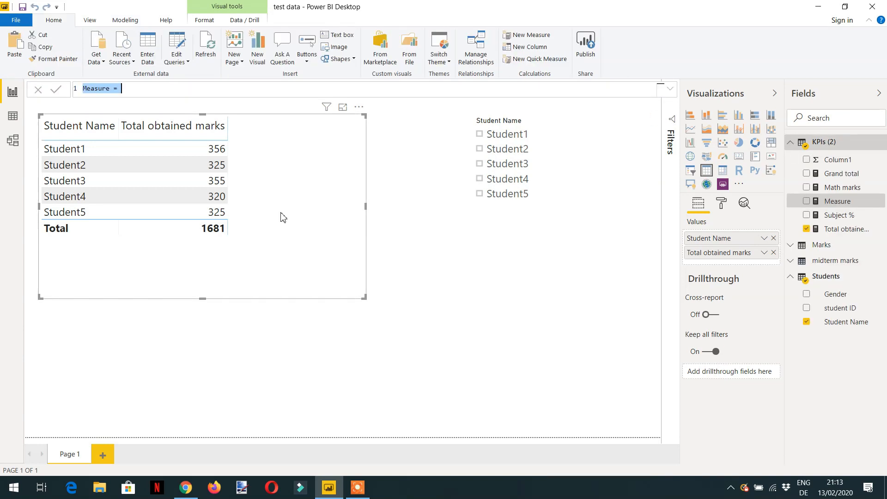
type("Grand")
type(" total marks")
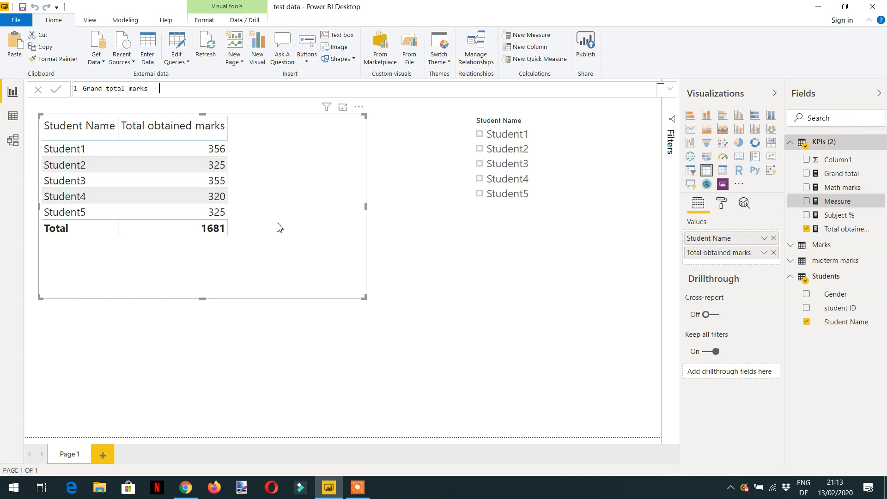
type("s")
key("BackSpace")
type("CALCULATE(")
key("Tab")
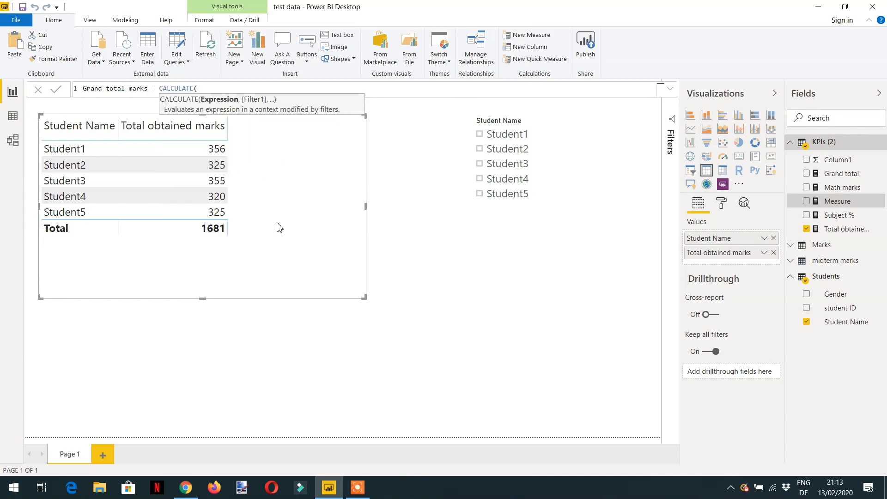
type("[")
key("Tab")
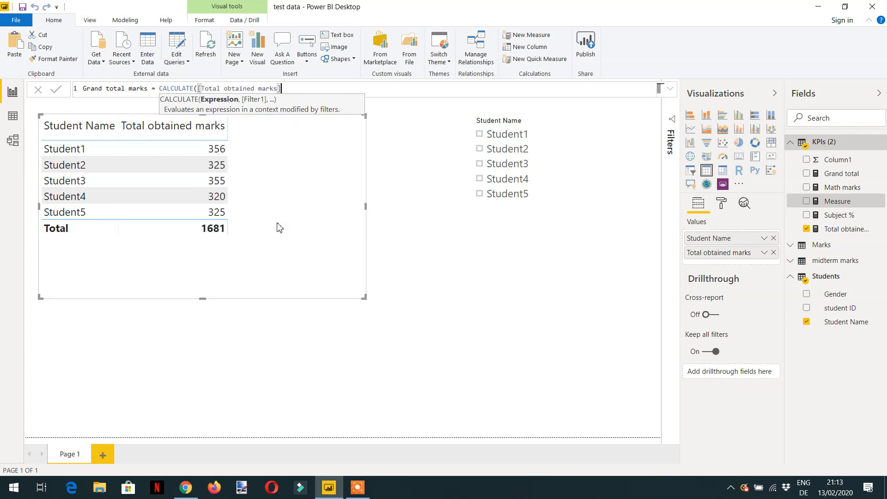
Complete the Grand total marks formula with the filter ALL(Students[Student Name]) and commit the measure.
type(",ALL(")
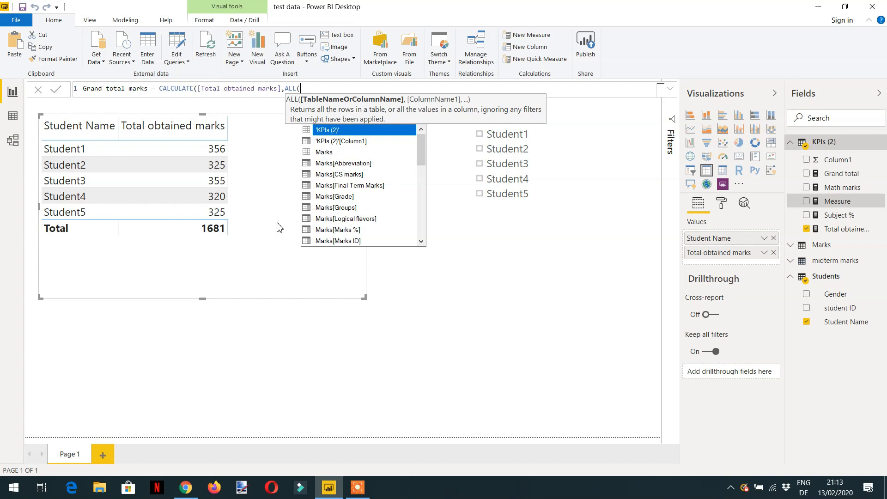
type("stu")
key("Down")
key("Down")
key("Down")
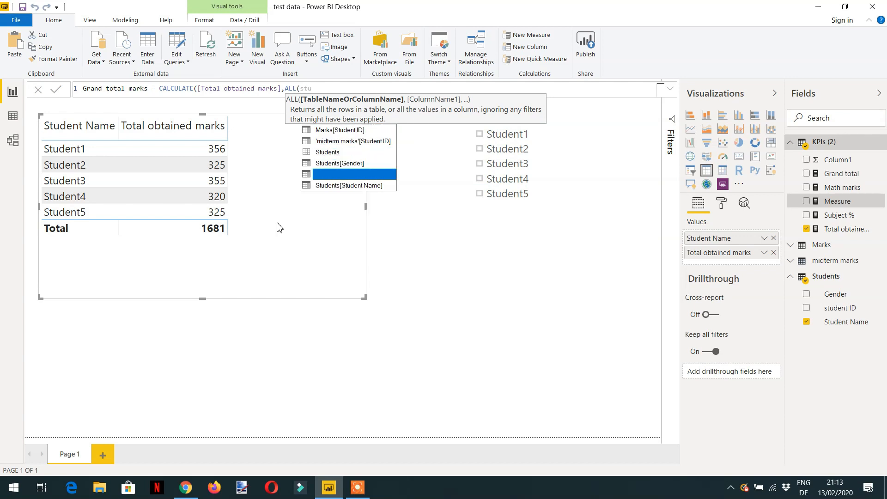
key("Tab")
type(")")
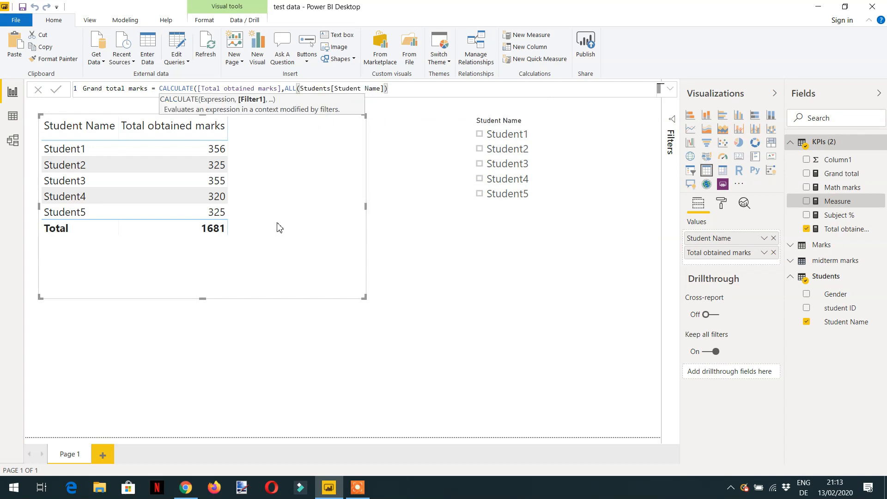
type(")")
key("Return")
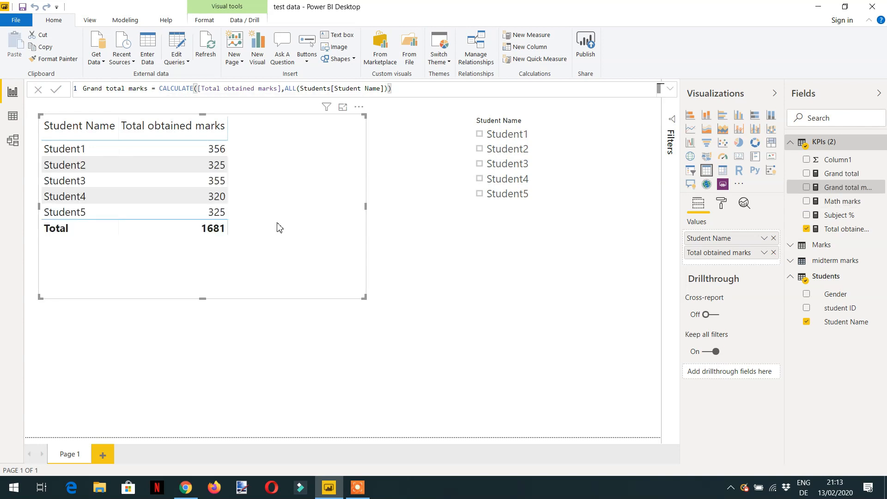
Add the Grand total marks measure to the student table and widen the table visual.
left_click_drag(846, 188, 291, 225)
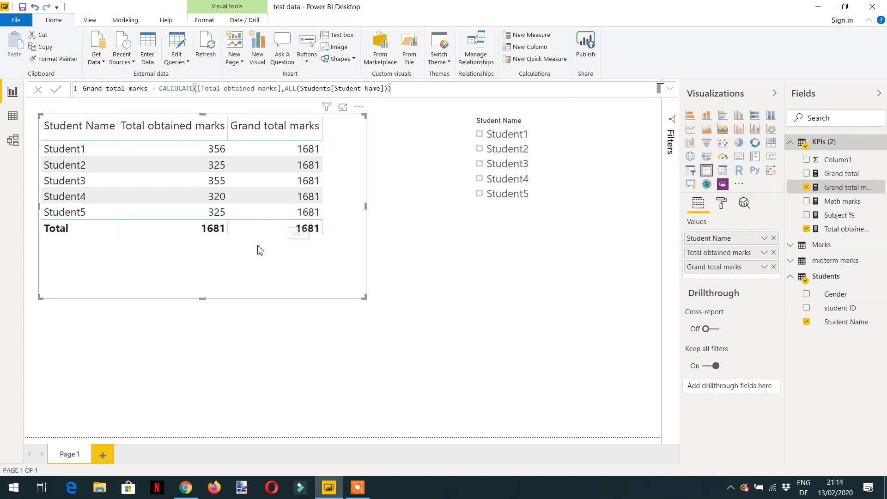
left_click_drag(365, 298, 475, 300)
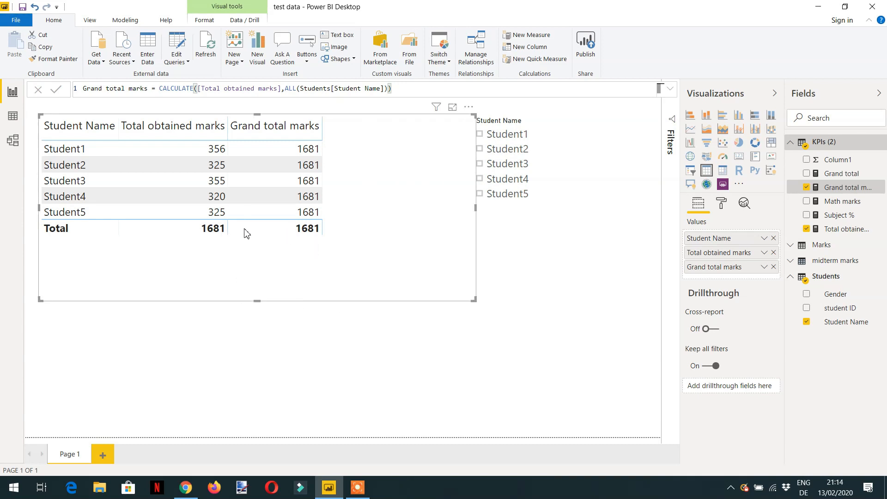
Make the Student Name slicer narrower and move it clear of the table, leaving no student selected.
left_click(558, 199)
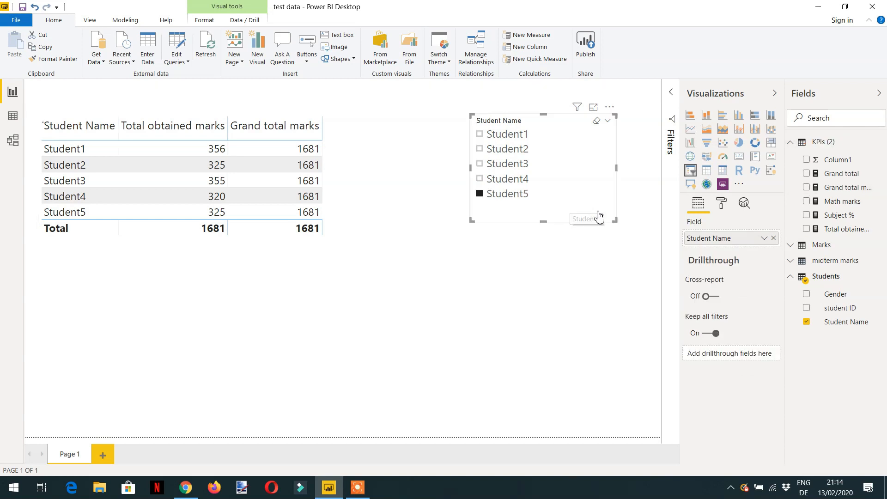
left_click_drag(614, 220, 632, 293)
left_click(594, 292)
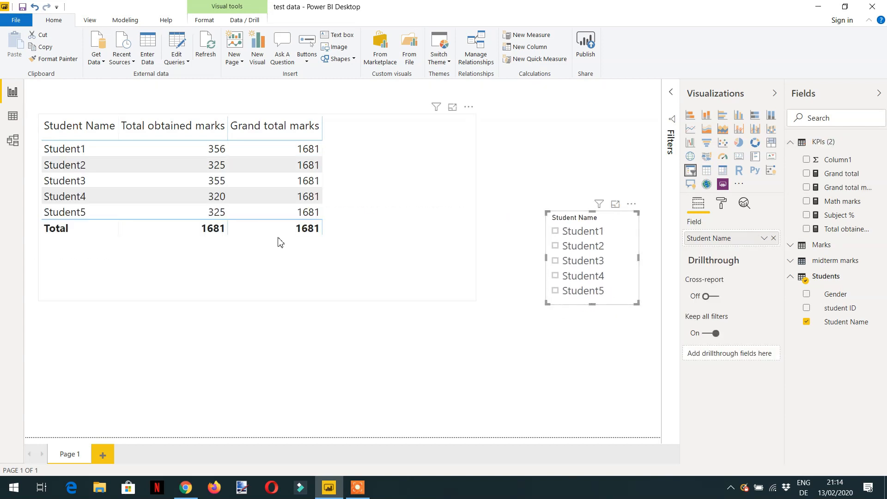
Create another measure in the KPIs (2) table named Student %, starting its formula with DIVIDE.
left_click(376, 217)
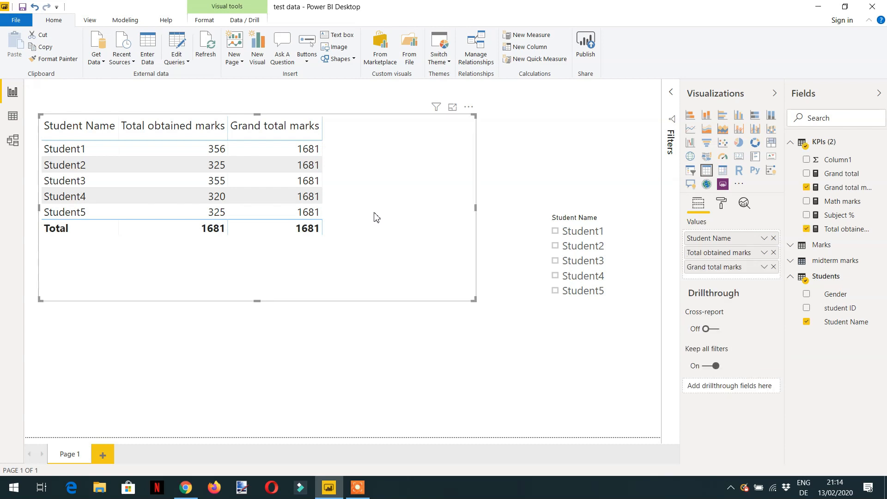
left_click(827, 147)
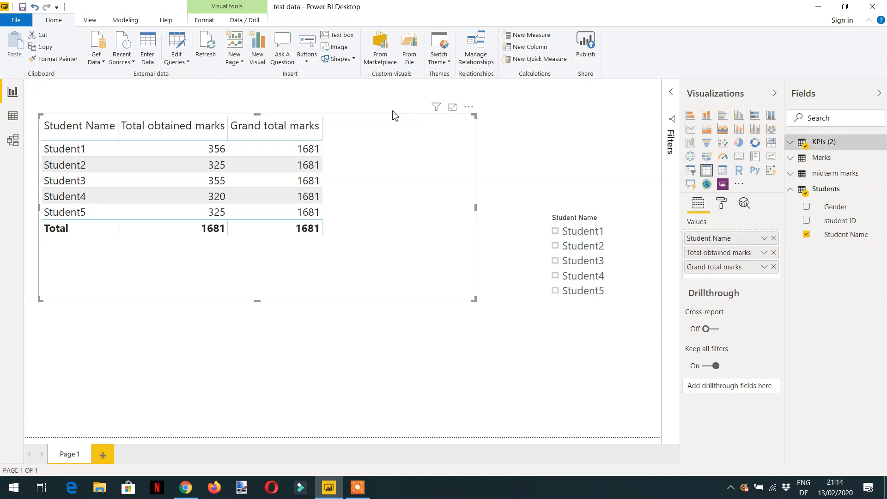
left_click(525, 40)
type("stud")
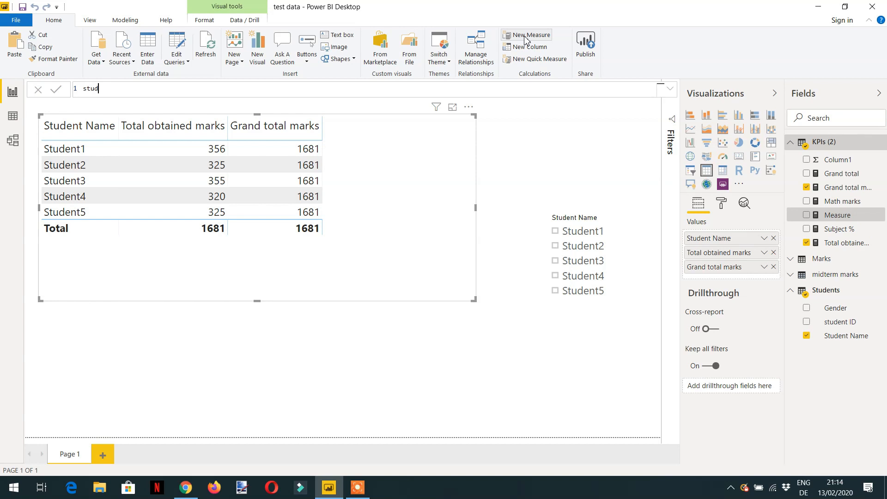
key("BackSpace")
key("BackSpace")
key("BackSpace")
key("BackSpace")
key("BackSpace")
key("BackSpace")
type("Student % = DIVIDE(")
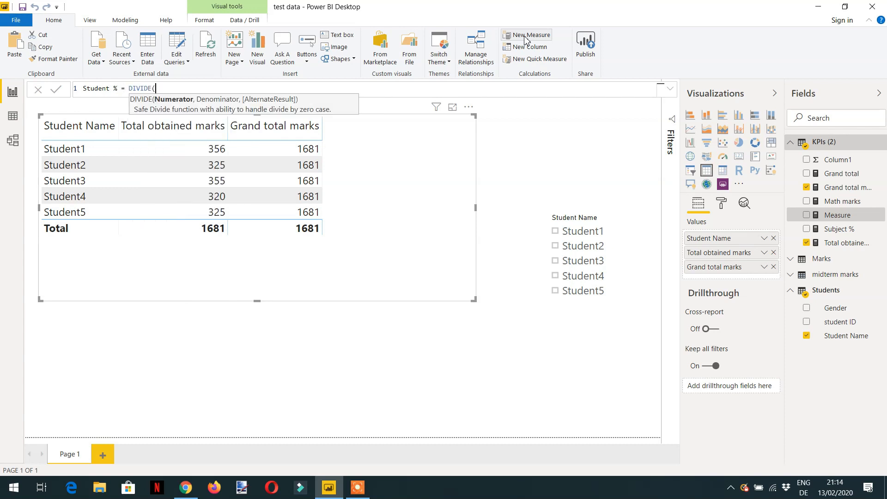
Complete the Student % formula by dividing [Total obtained marks] by [Grand total marks] and commit it.
type("[Total obt")
key("Tab")
type(",")
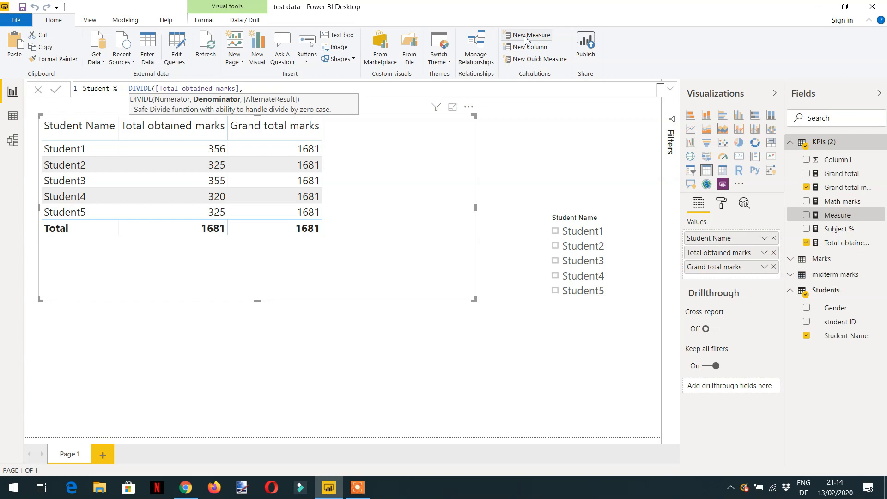
type("gra")
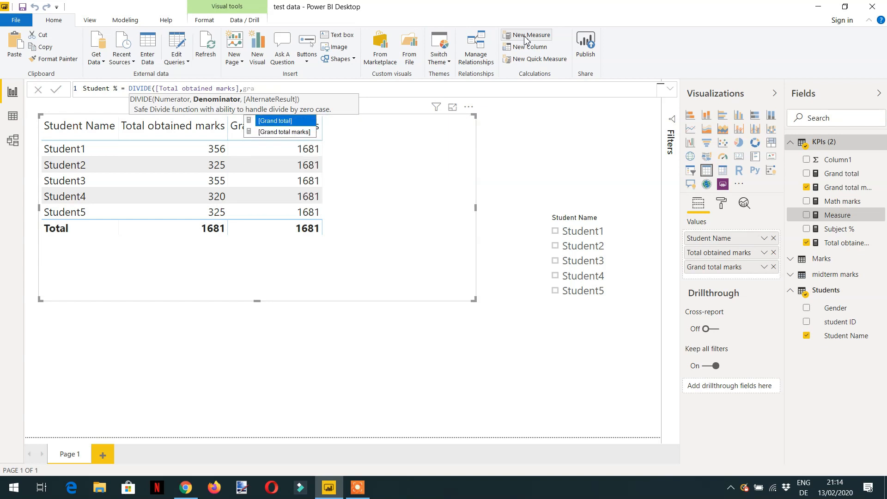
key("Down")
key("Tab")
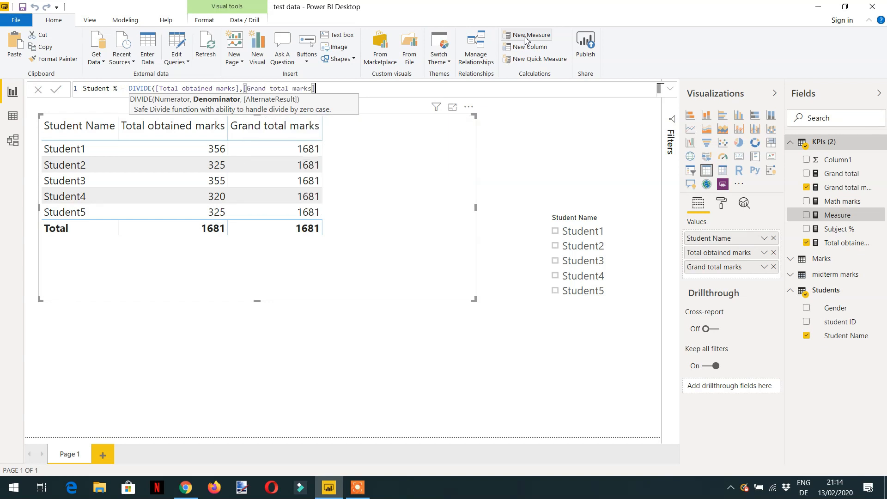
type(")")
key("Return")
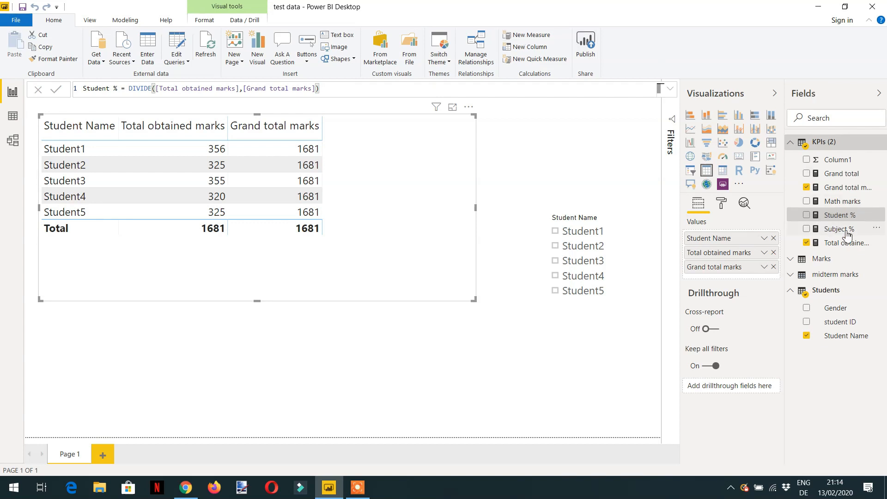
Add the Student % measure to the student table and format it as a percentage.
left_click_drag(834, 215, 398, 214)
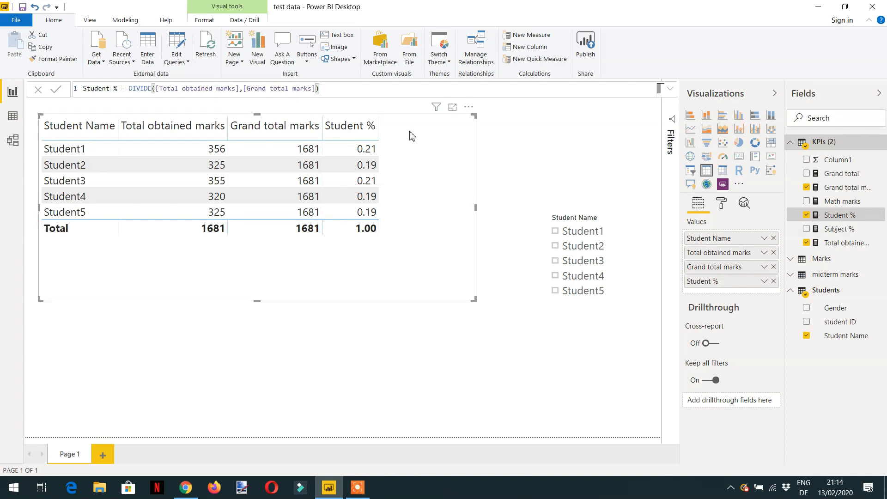
left_click(130, 19)
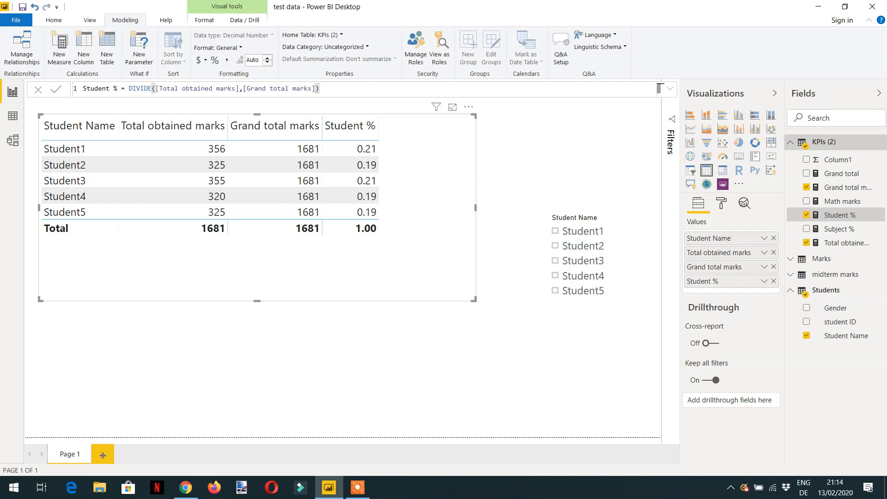
left_click(215, 60)
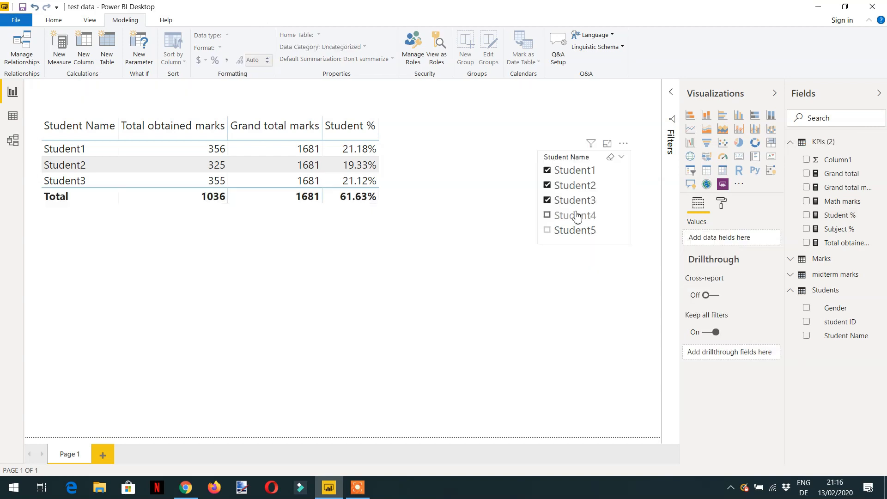
Replace ALL with ALLSELECTED in the Grand total marks measure's formula and commit the change.
left_click(549, 215)
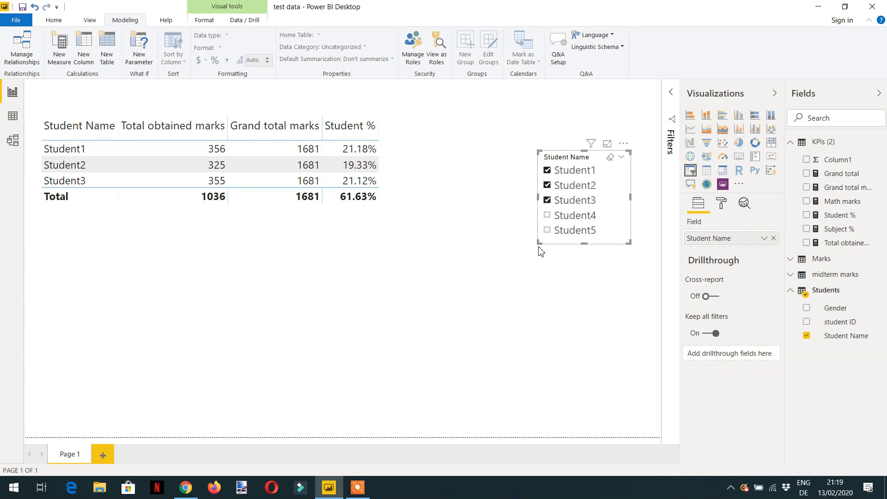
left_click(422, 250)
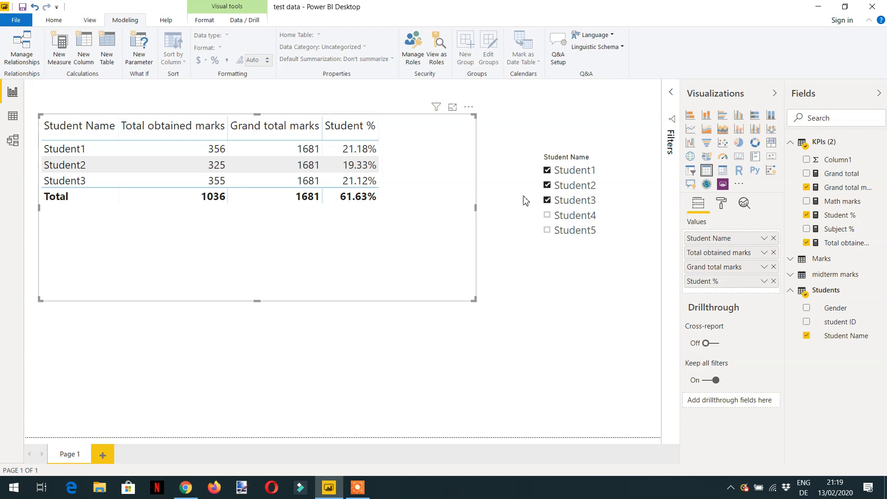
left_click(849, 189)
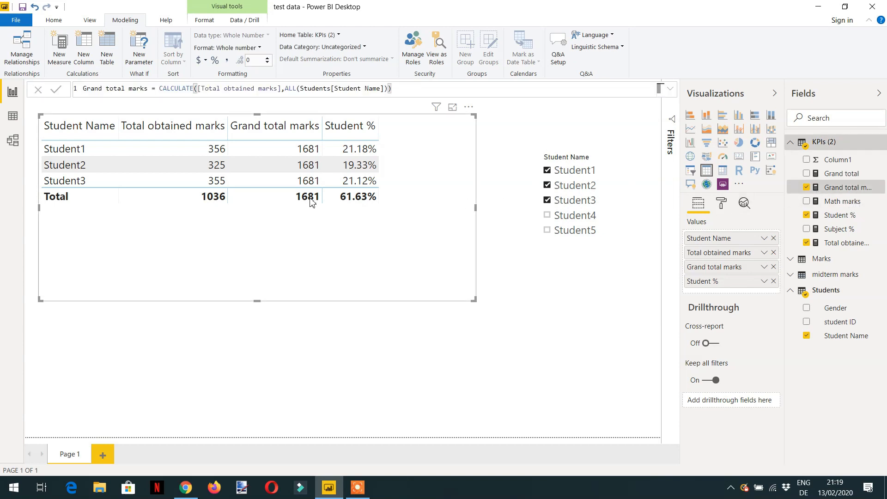
left_click(292, 88)
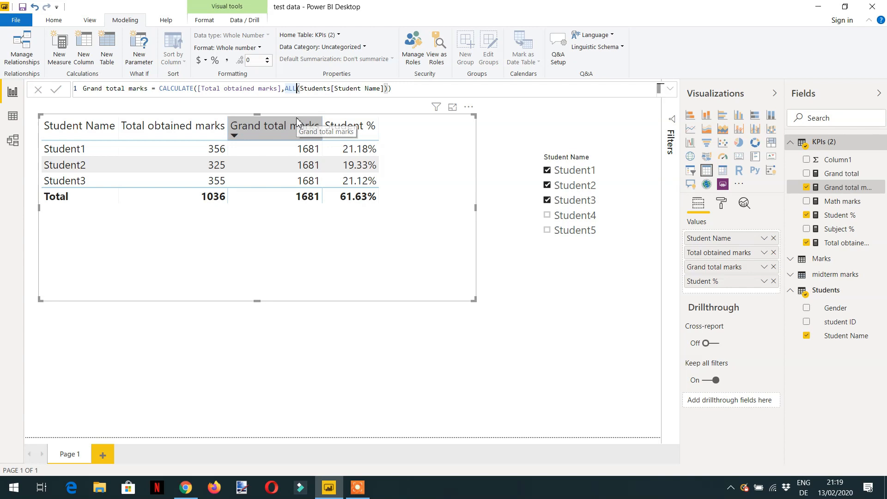
type("se")
key("Tab")
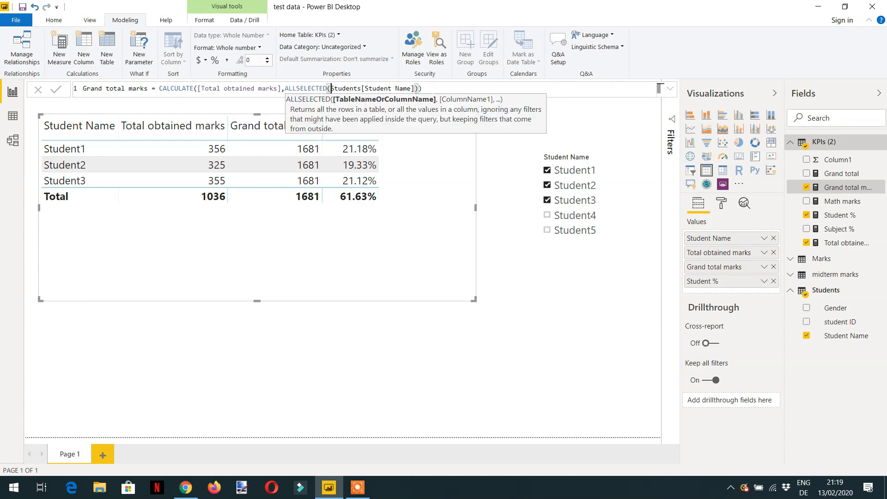
left_click(435, 89)
key("Return")
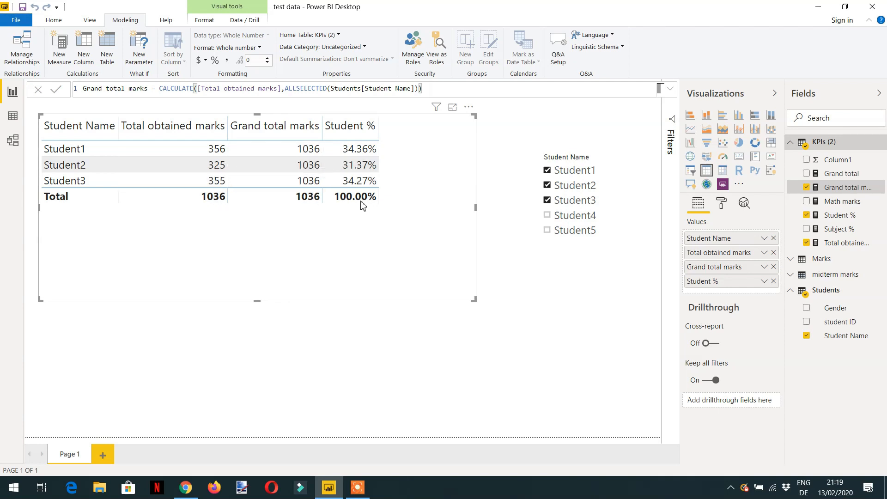
Add Student4 and Student5 to the Student Name slicer selection and clear Student4 again.
left_click(548, 216)
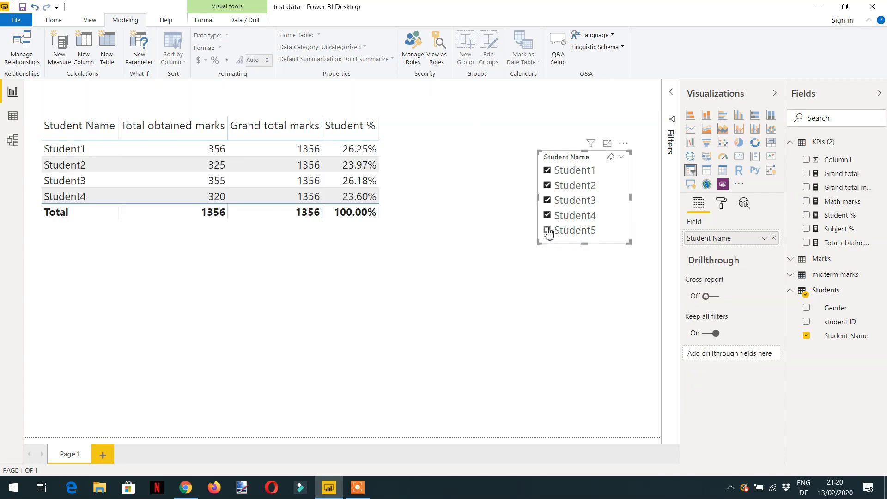
left_click(548, 231)
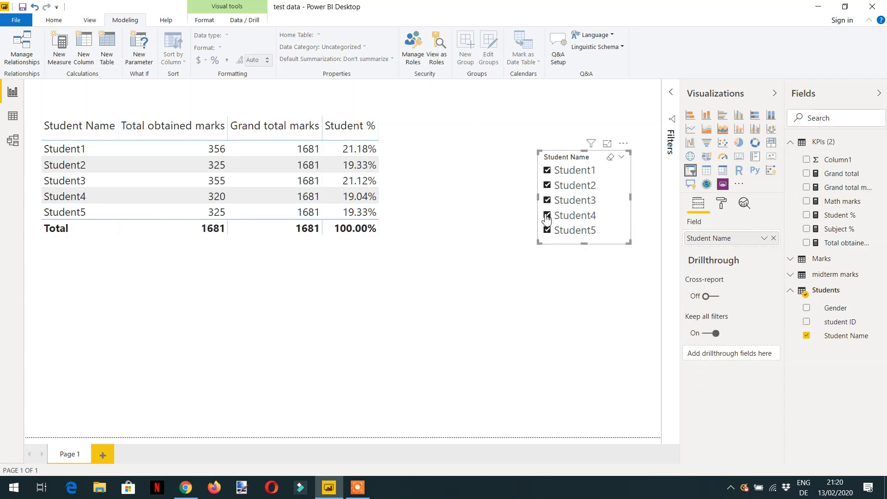
left_click(548, 216)
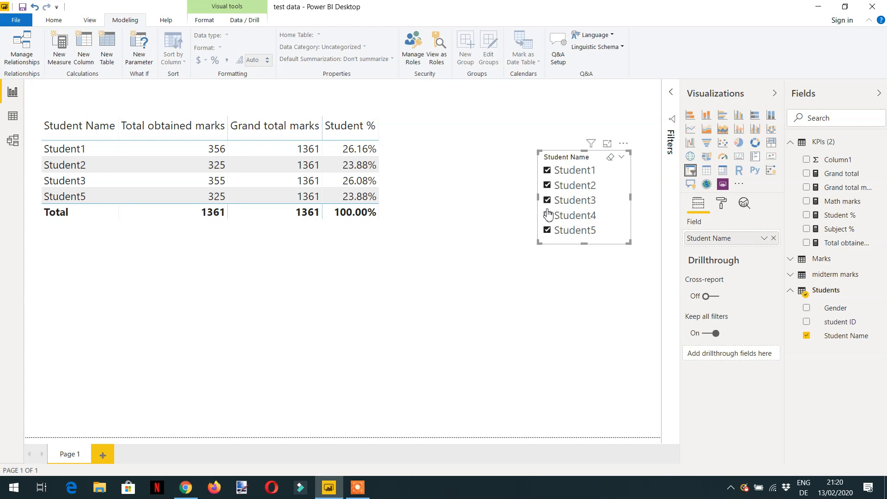